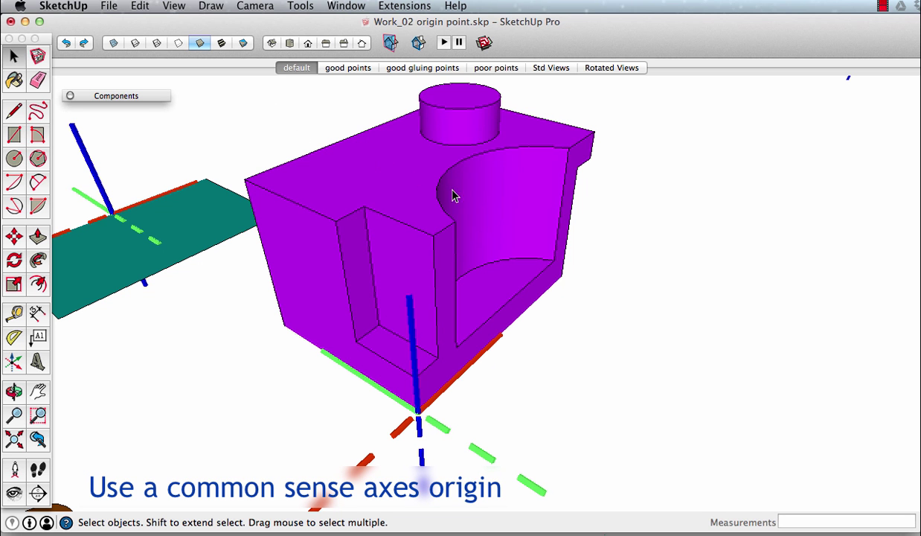
Select the purple block model and return to the Select tool.
click(308, 249)
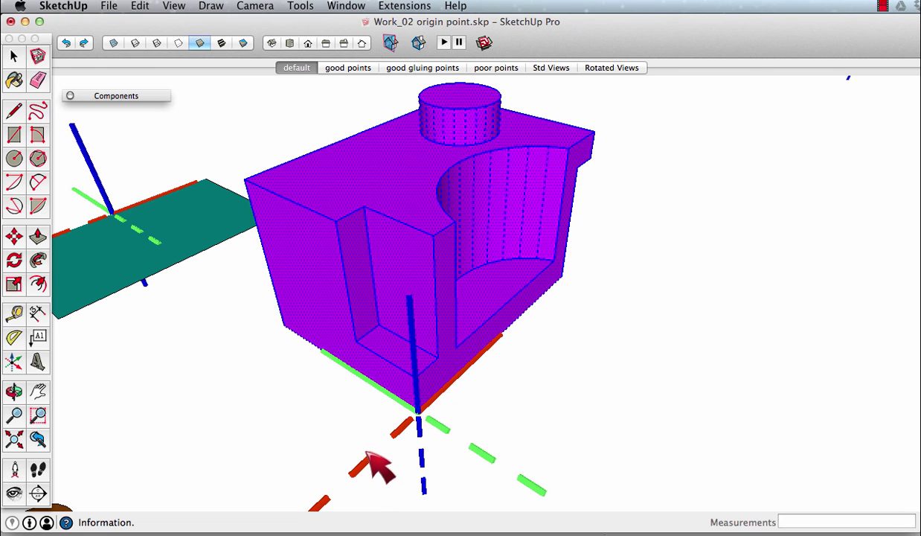
key(space)
Place a copy of the purple block component (Component#1) from the Components library.
click(138, 95)
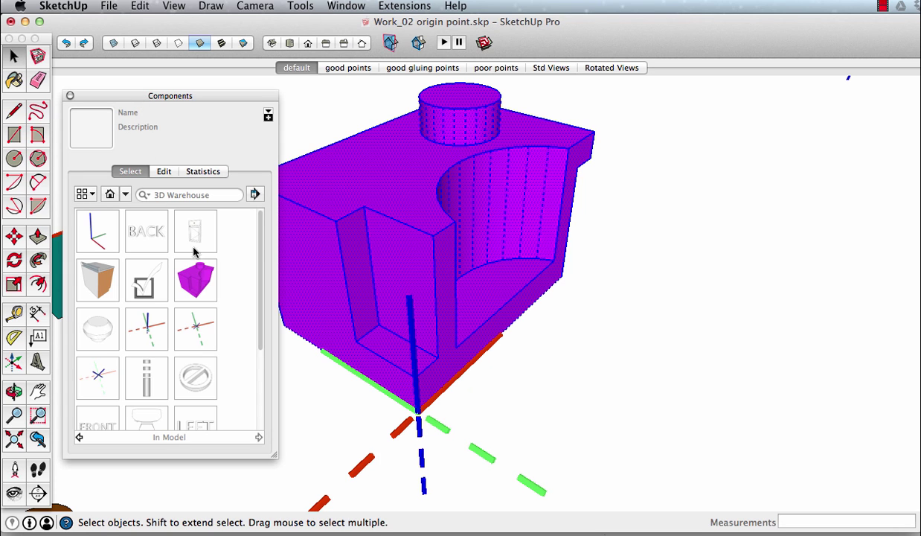
click(196, 280)
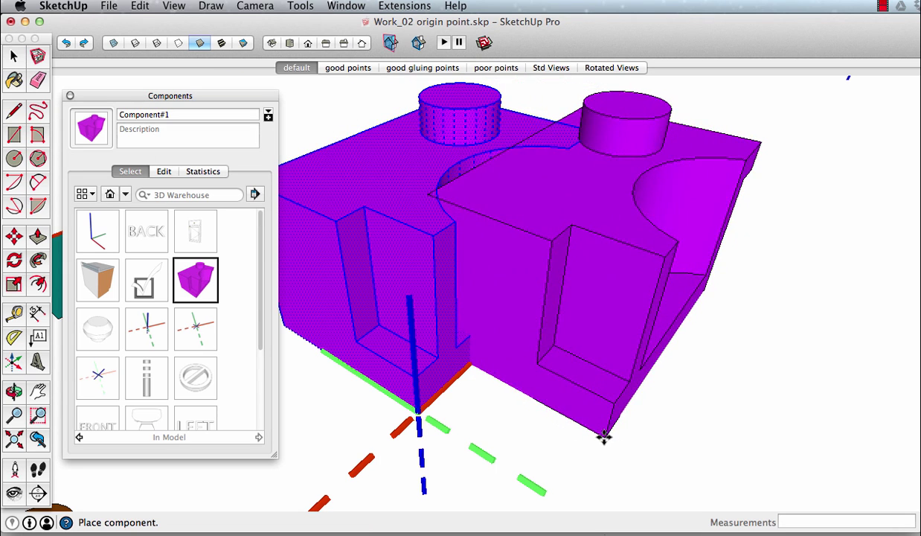
middle_drag(664, 433, 554, 450)
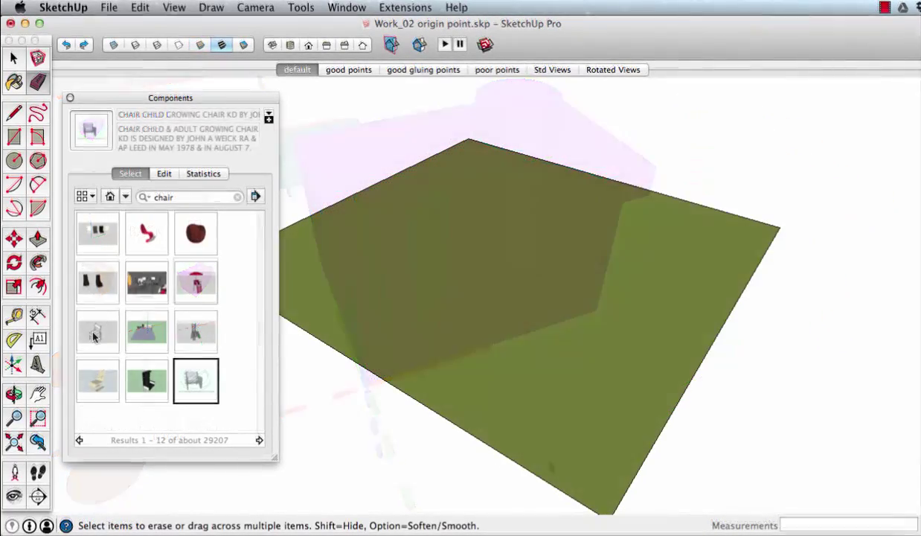
Place the Sedia 1 Chair from the 3D Warehouse results on the green plane, then pick another chair.
click(96, 333)
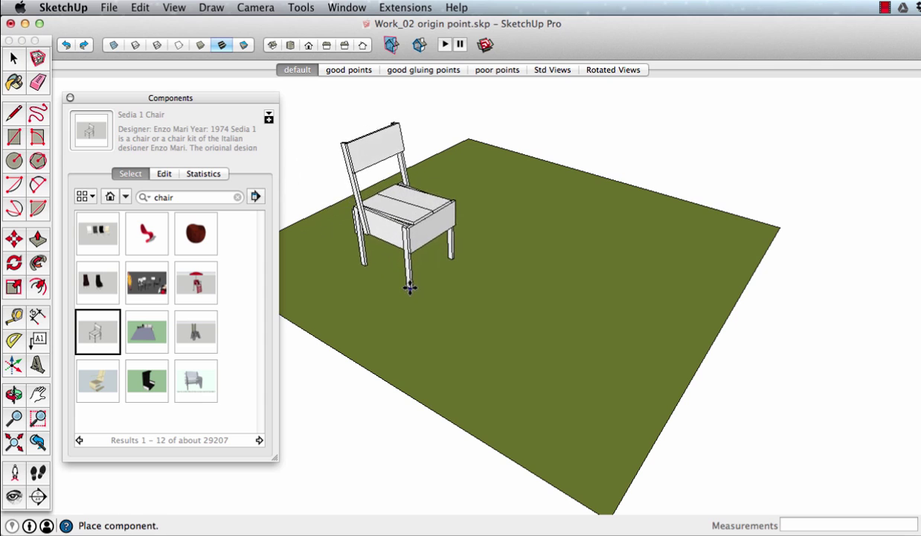
click(577, 455)
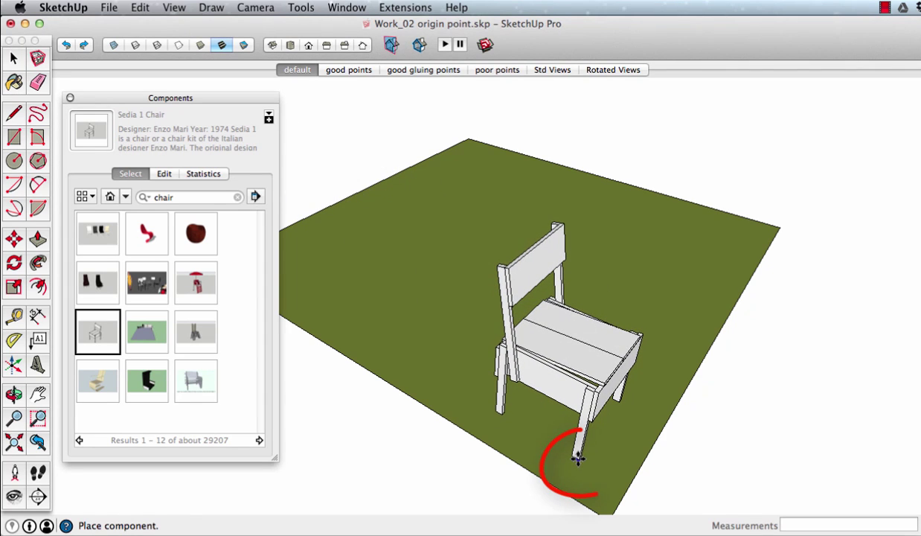
click(197, 383)
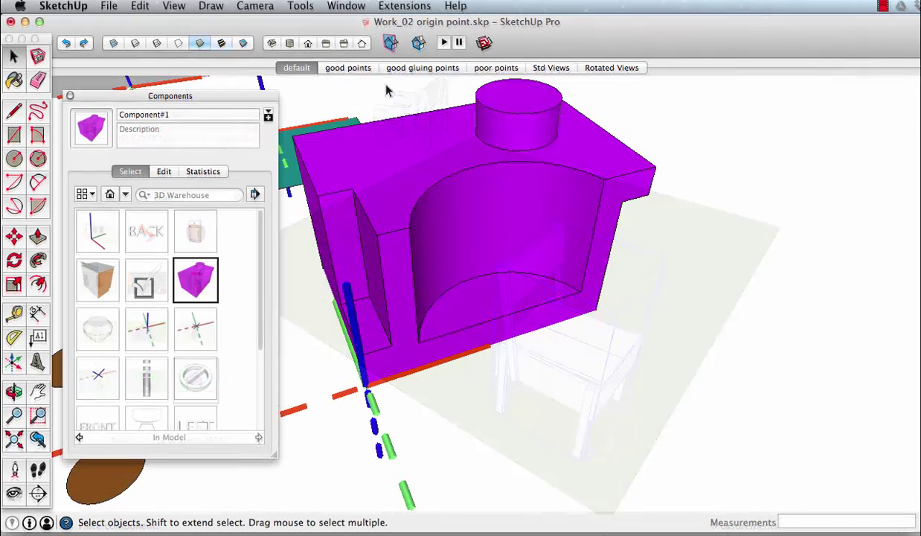
Switch to the 'good points' scene with the Components panel rolled up.
click(343, 68)
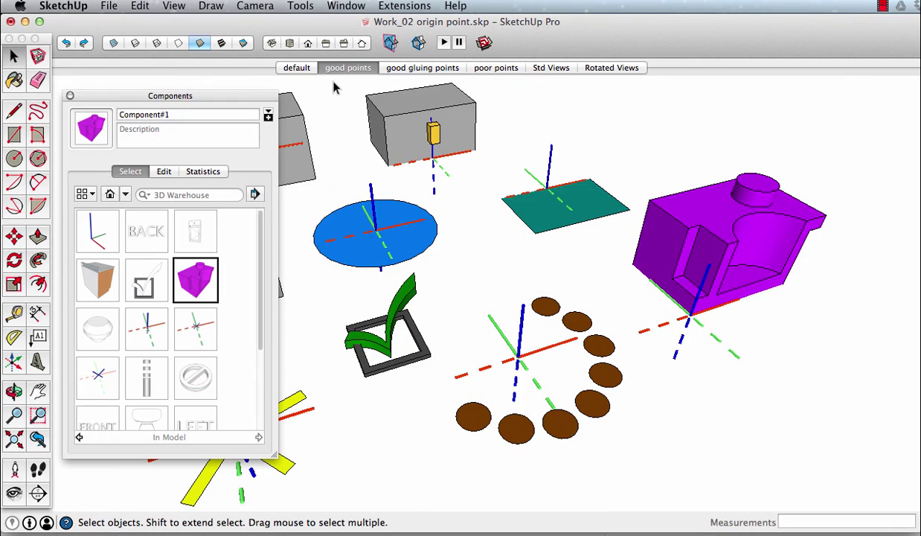
click(249, 95)
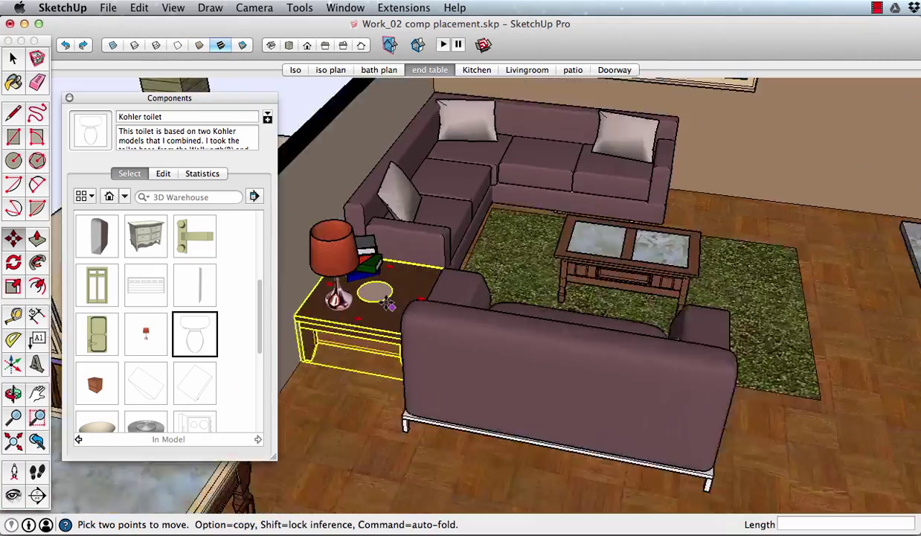
Place Vase_Short_Flowers on the end table's tray, then switch to the 'bath plan' scene.
middle_drag(349, 283, 376, 294)
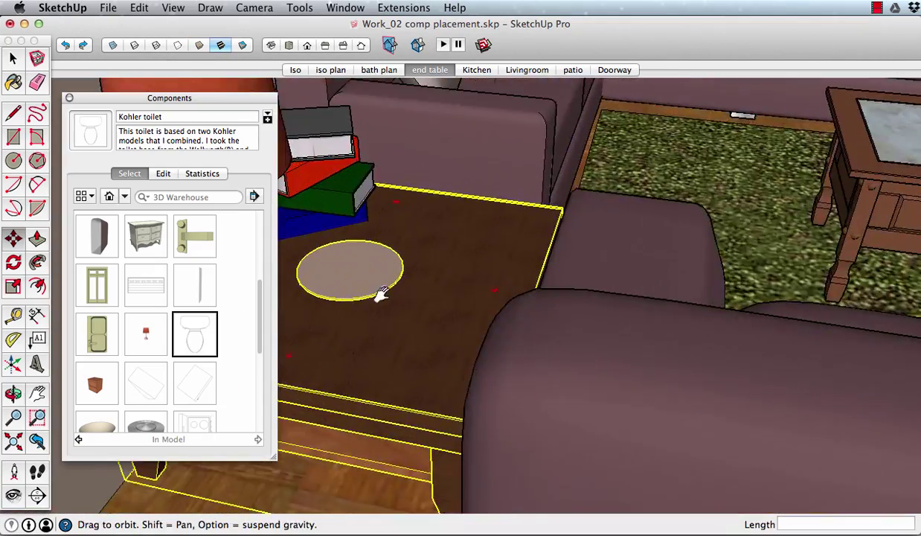
scroll(540, 323, up, 3)
scroll(204, 301, down, 5)
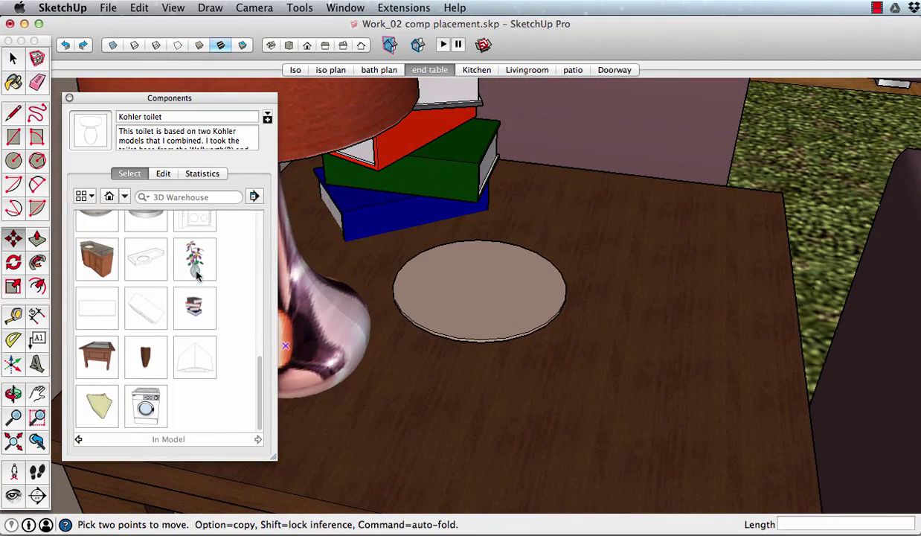
click(195, 259)
click(480, 288)
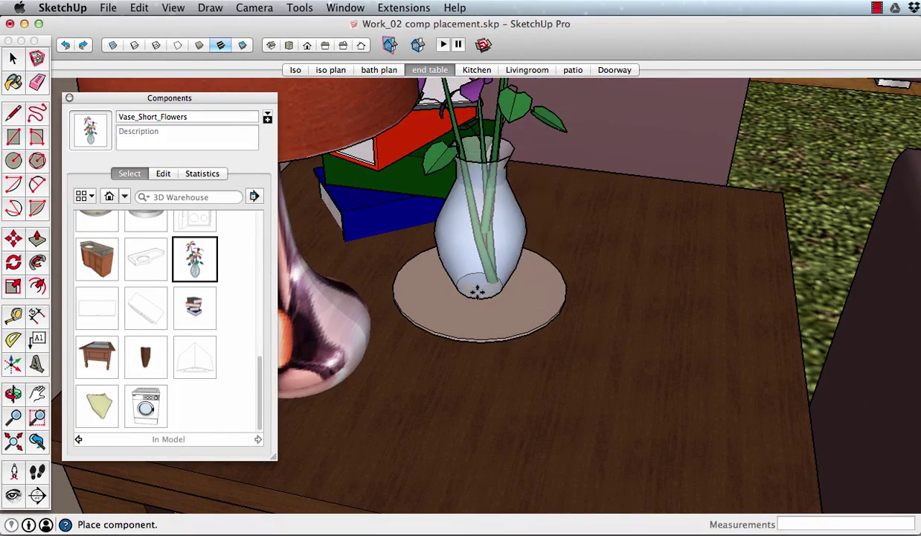
middle_drag(479, 288, 412, 376)
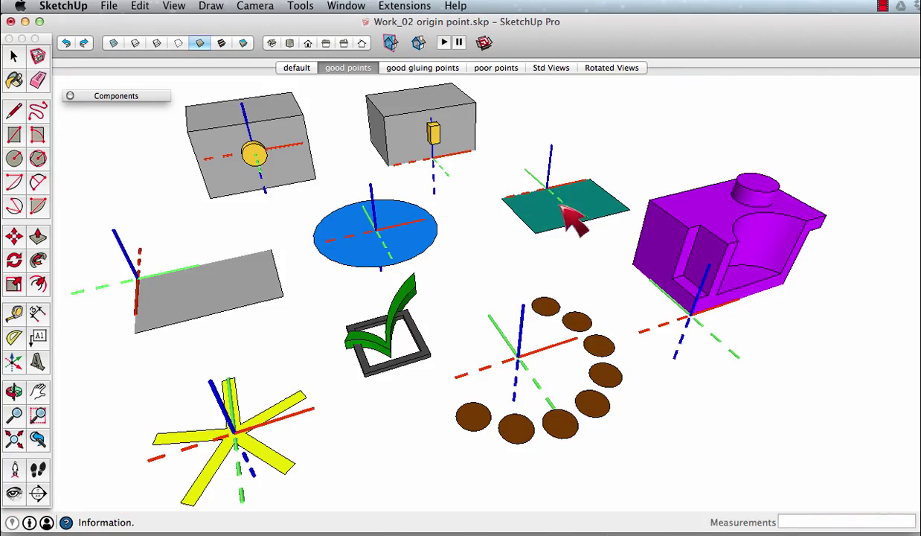
click(379, 69)
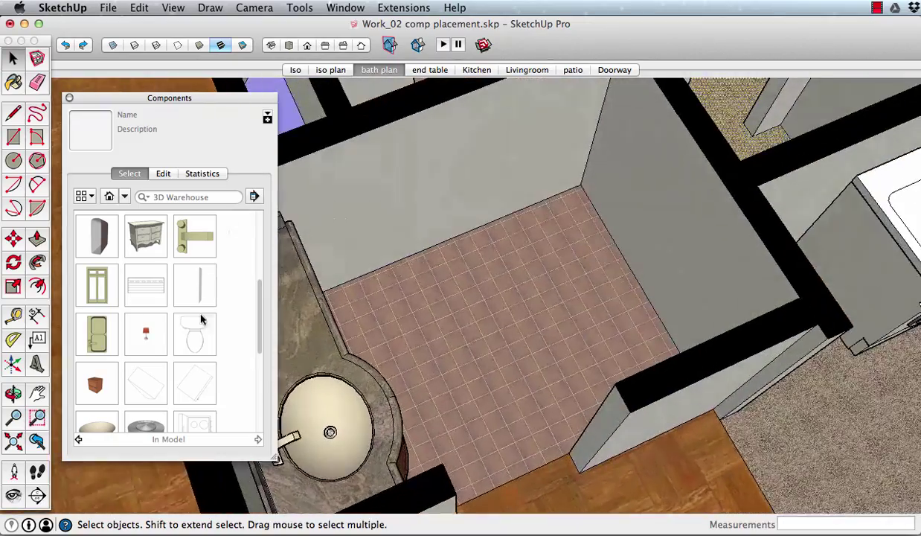
Place the Kohler toilet against the bathroom's back wall and orbit to view it.
click(195, 331)
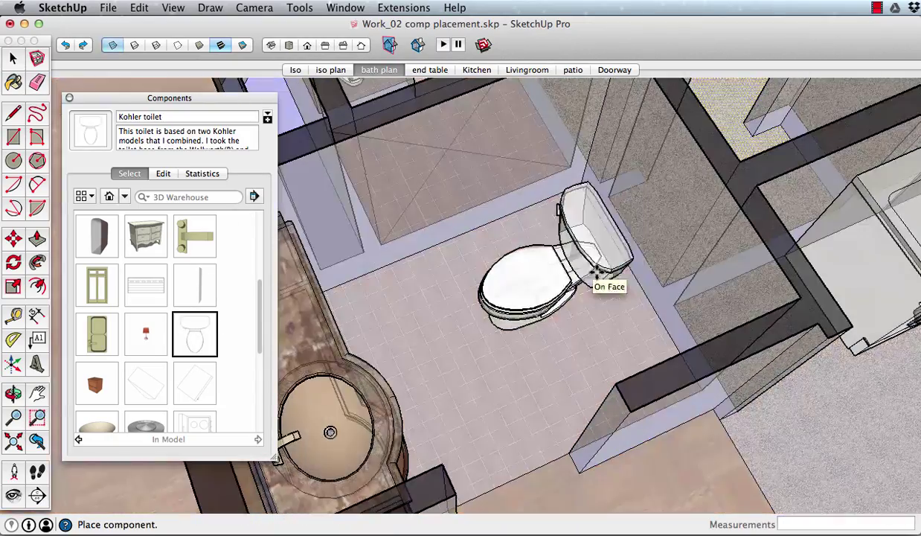
click(615, 246)
key(o)
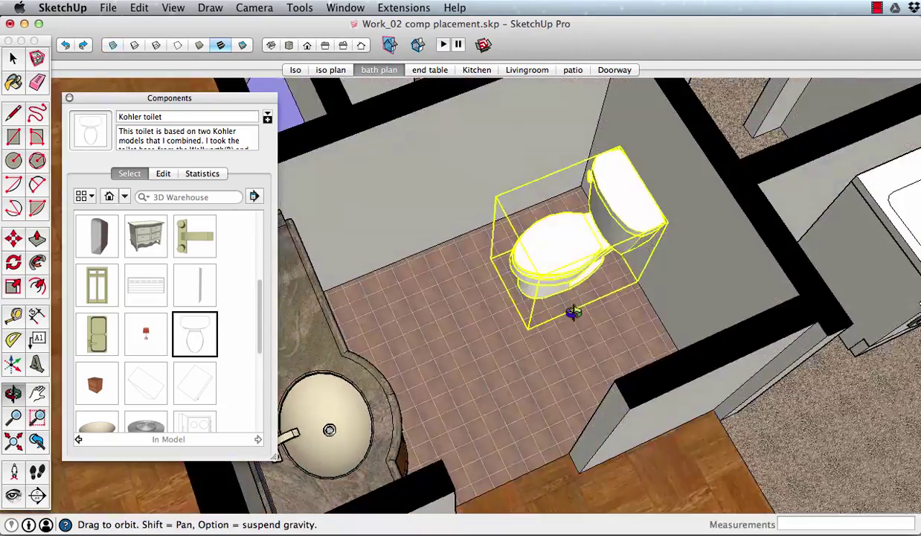
drag(573, 312, 493, 262)
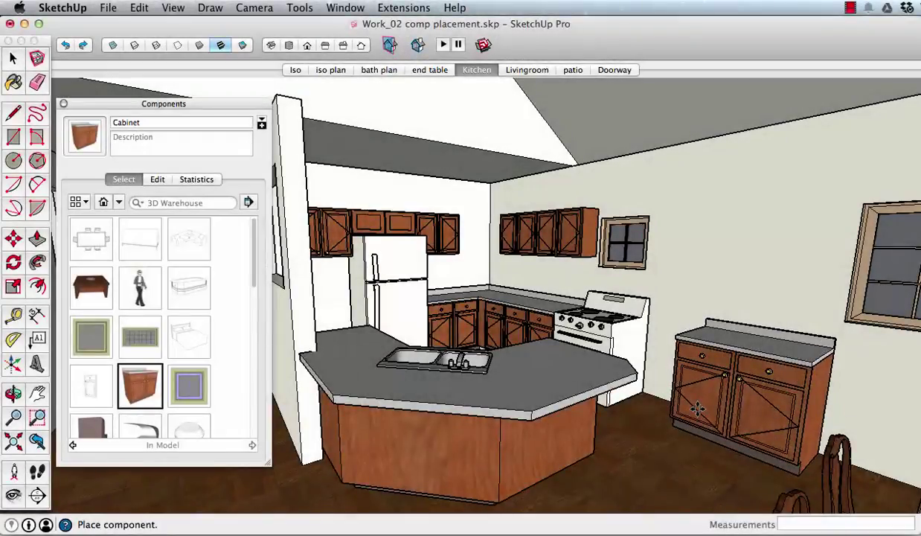
Place the Cabinet component beside the stove and orbit toward the cabinets.
click(647, 395)
key(space)
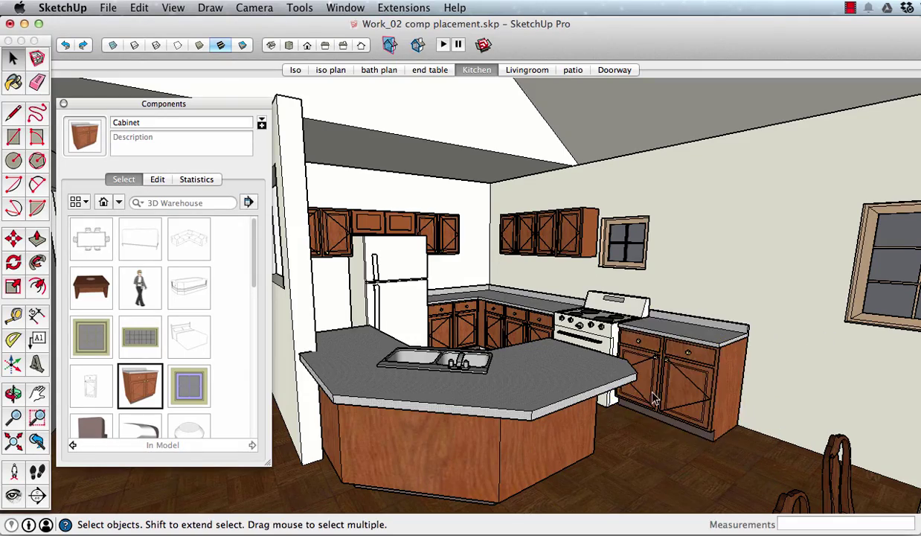
scroll(653, 398, up, 3)
middle_drag(651, 334, 273, 378)
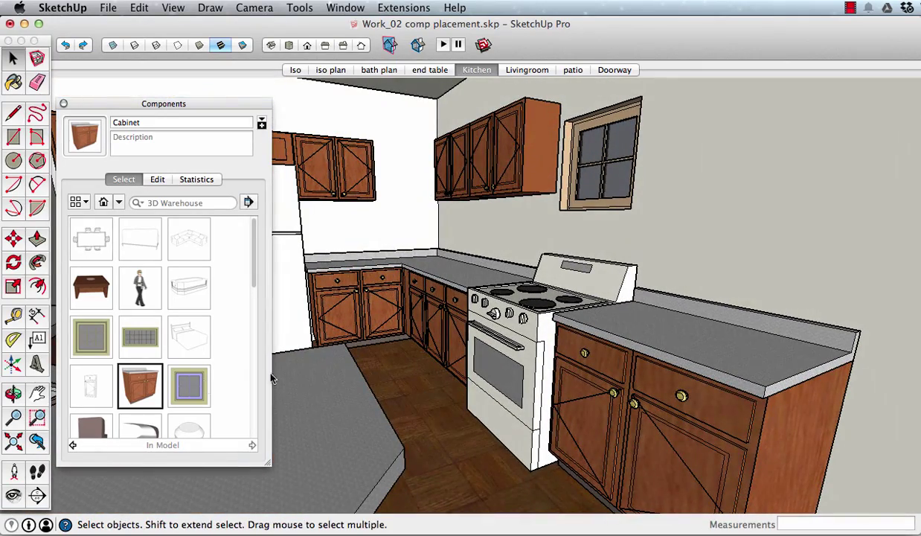
scroll(164, 335, down, 5)
Hang the W 123024 DD wall cabinet above the kitchen counter.
click(139, 313)
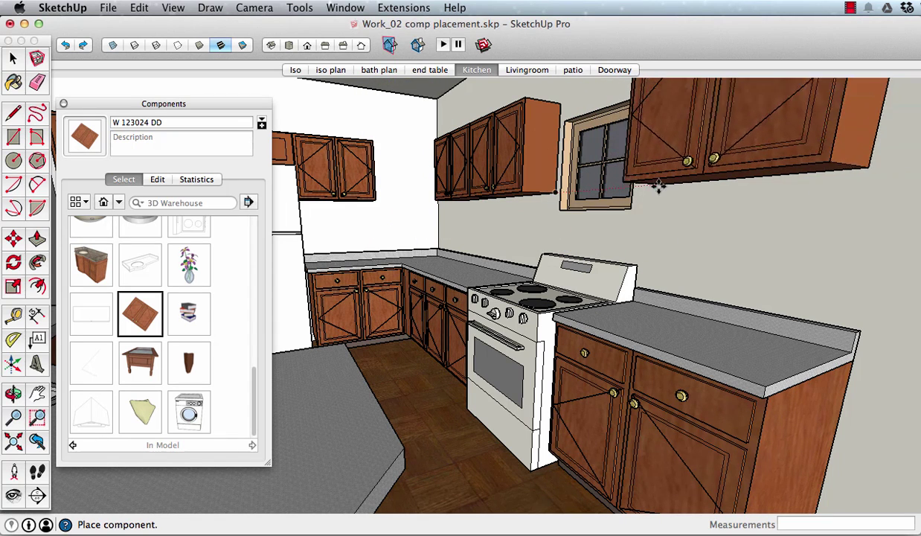
click(659, 186)
middle_drag(659, 186, 683, 305)
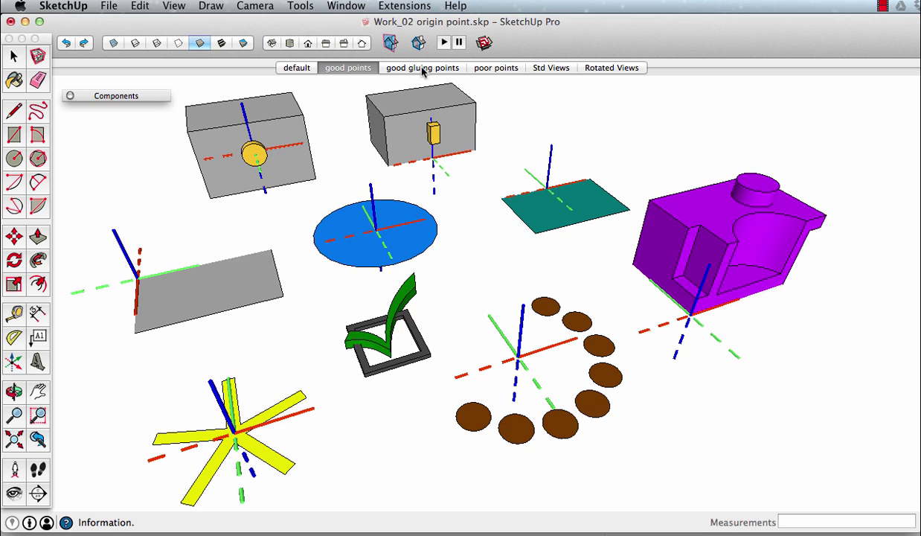
Show the 'good gluing points' scene with the four grey boxes.
click(422, 68)
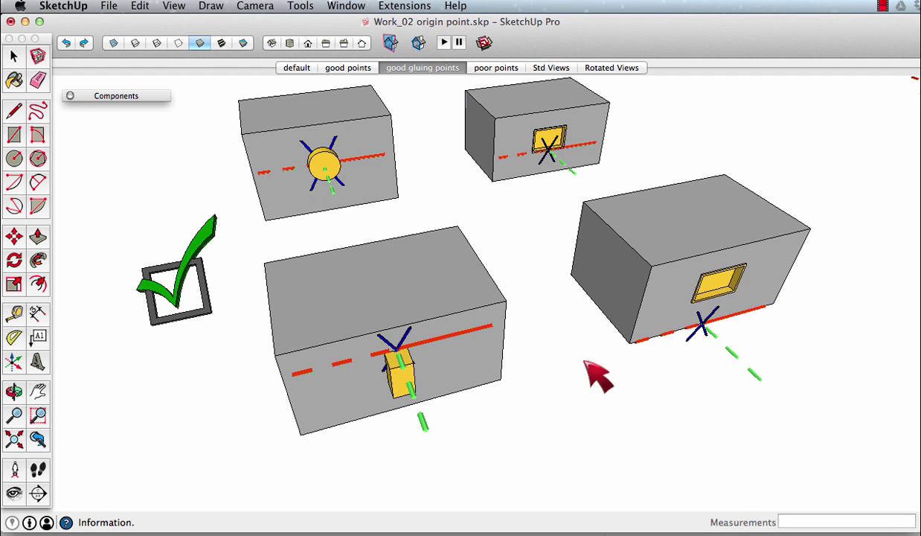
Show the 'poor points' scene.
click(496, 68)
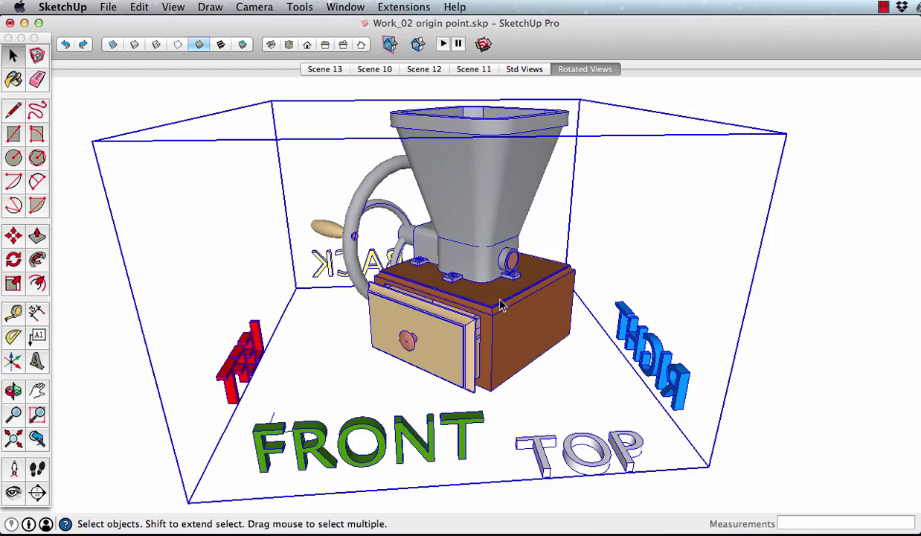
Orbit around the coffee grinder to a front view, deselecting it along the way.
middle_drag(503, 305, 349, 346)
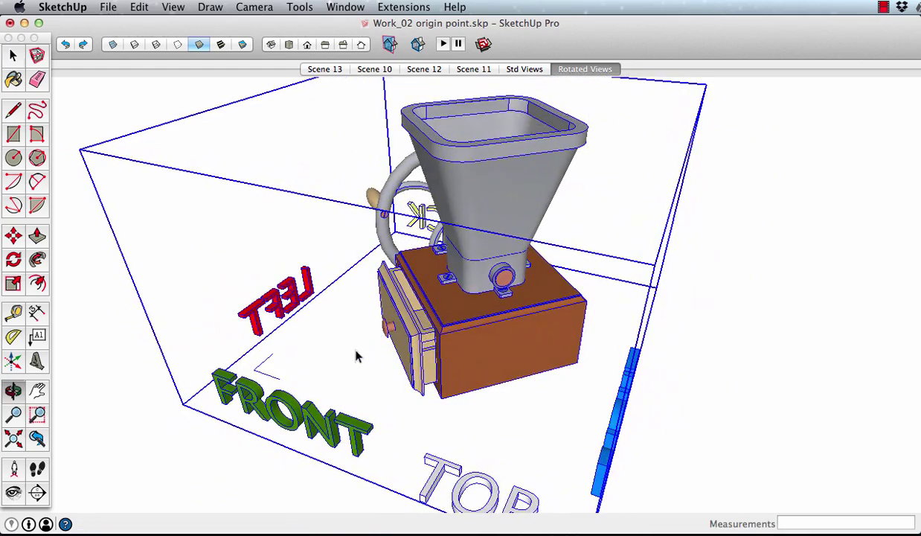
middle_drag(476, 321, 439, 321)
click(322, 335)
middle_drag(322, 335, 294, 364)
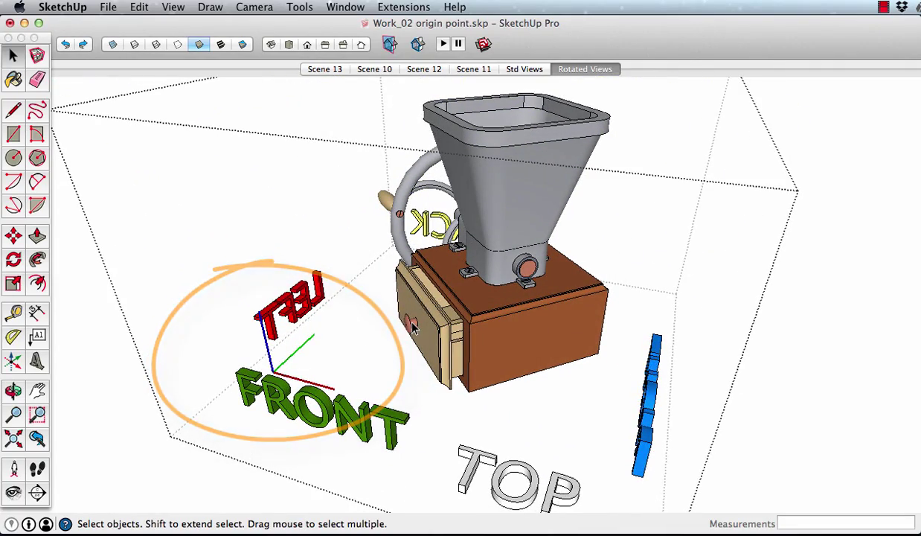
mouse_move(414, 372)
middle_down()
mouse_move(313, 311)
mouse_move(450, 382)
middle_up()
Use Change Axes to put the grinder's origin at its base corner and set the axis directions.
right_click(450, 383)
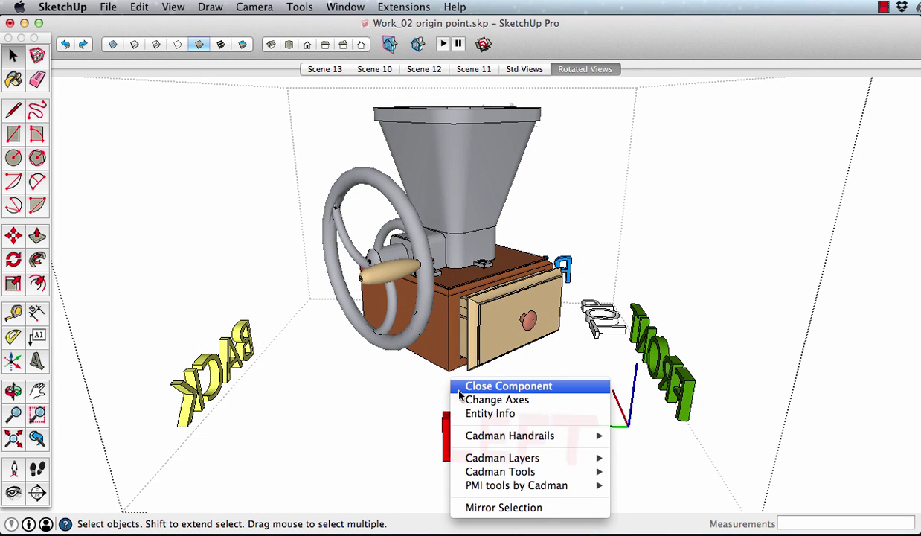
click(471, 401)
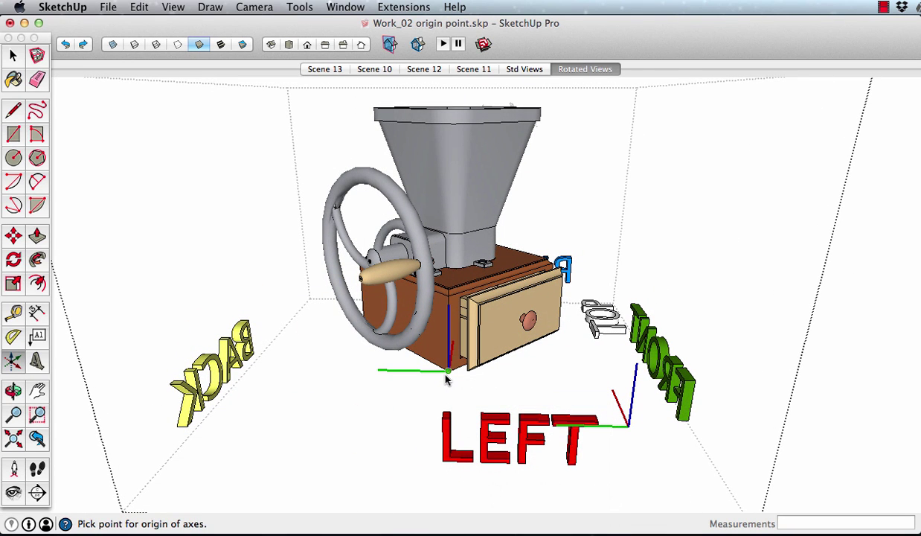
click(447, 370)
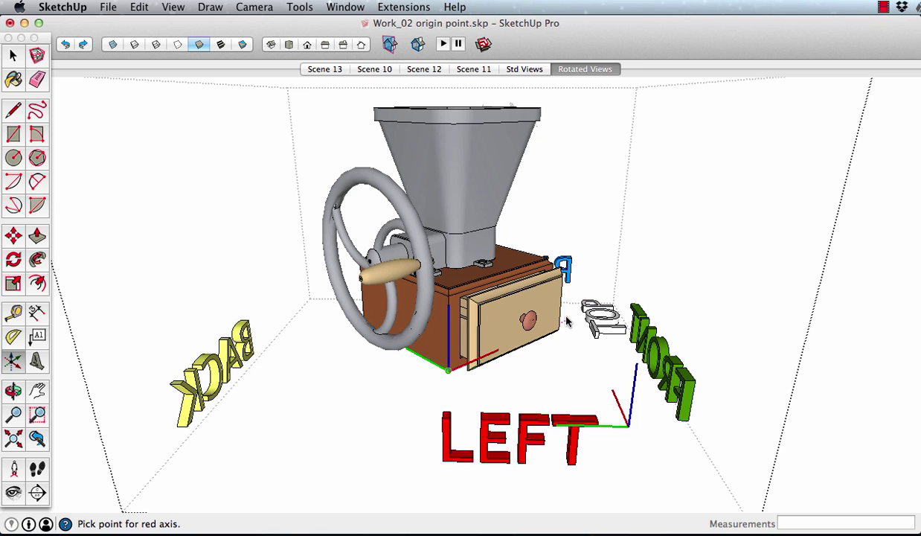
click(293, 290)
middle_drag(294, 291, 501, 386)
key(o)
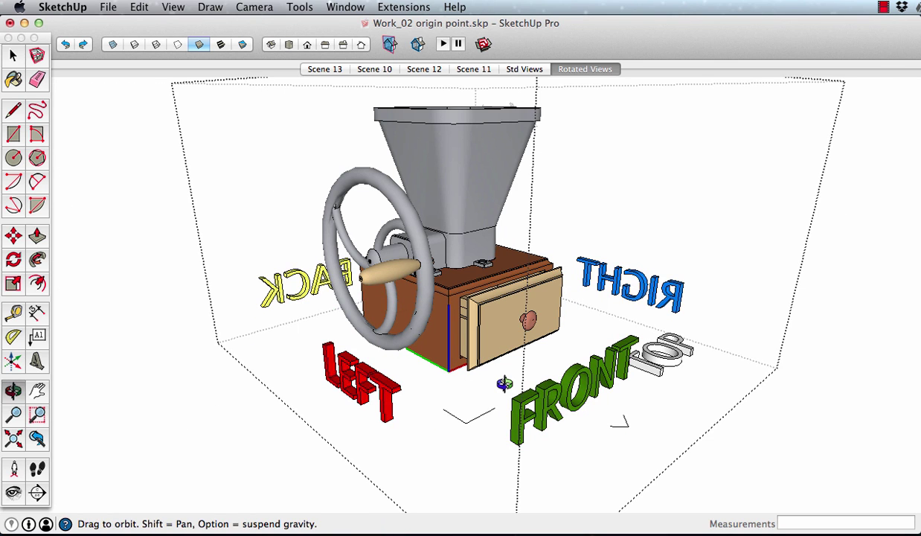